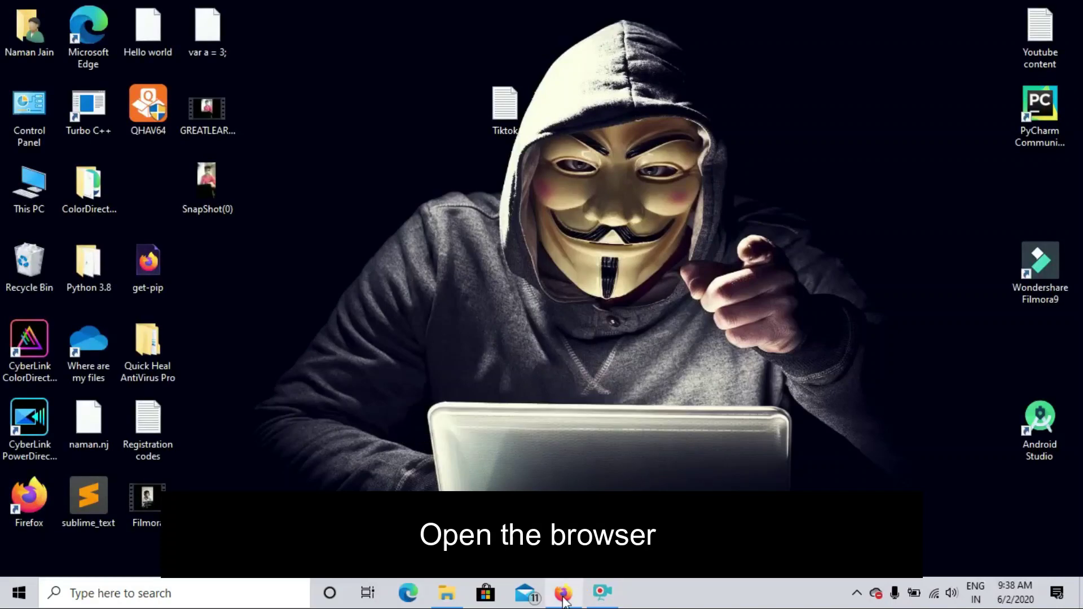
- Launch Firefox and load nirsoft.net from the address bar suggestion
click(563, 595)
click(298, 42)
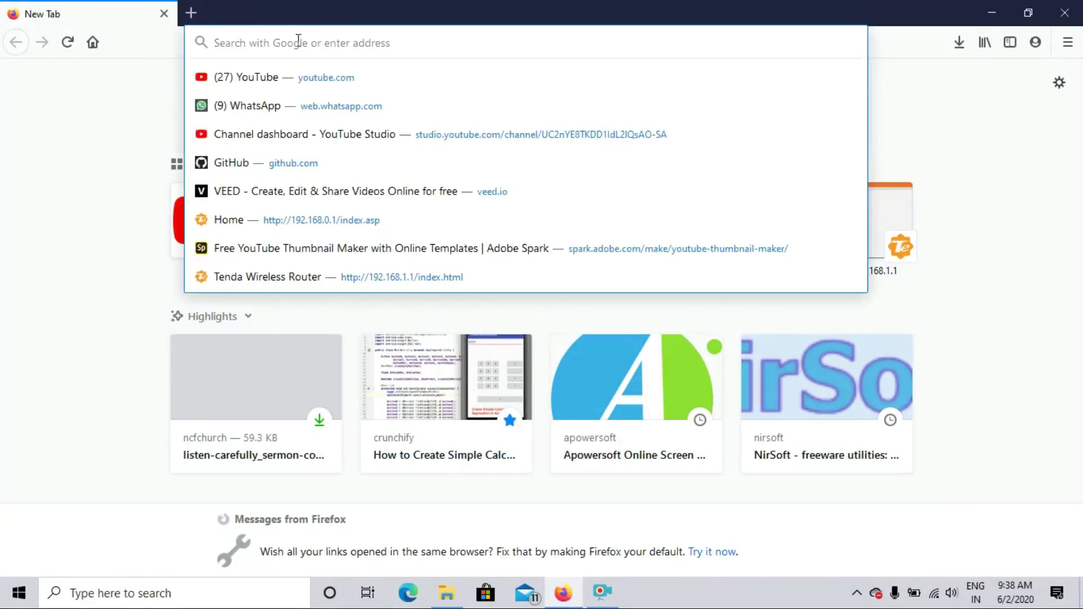
text(nicro)
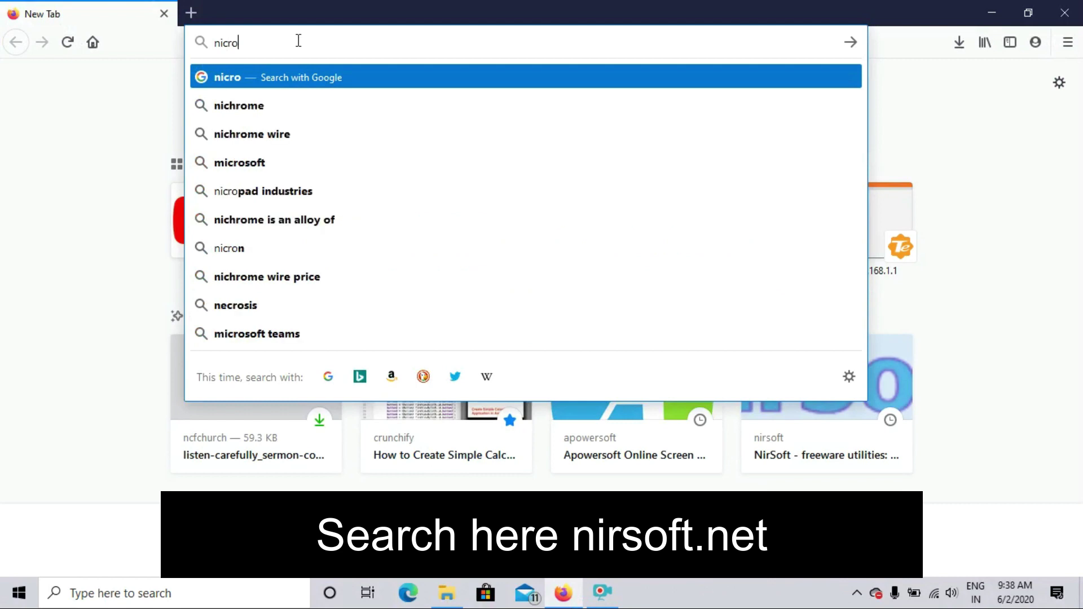
key(BackSpace)
key(BackSpace)
key(BackSpace)
text(r)
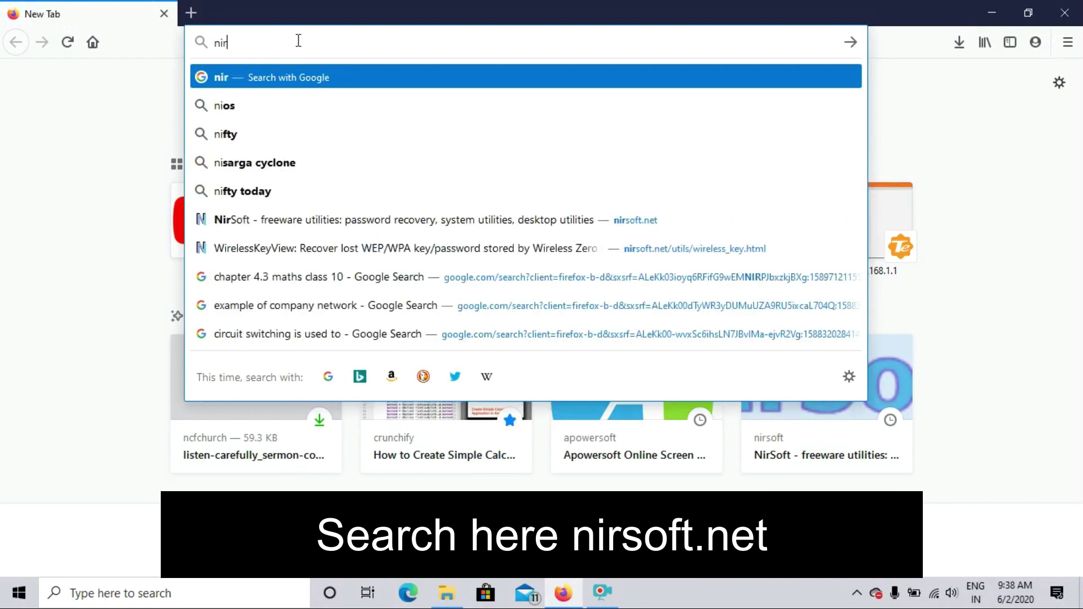
text(s)
key(Down)
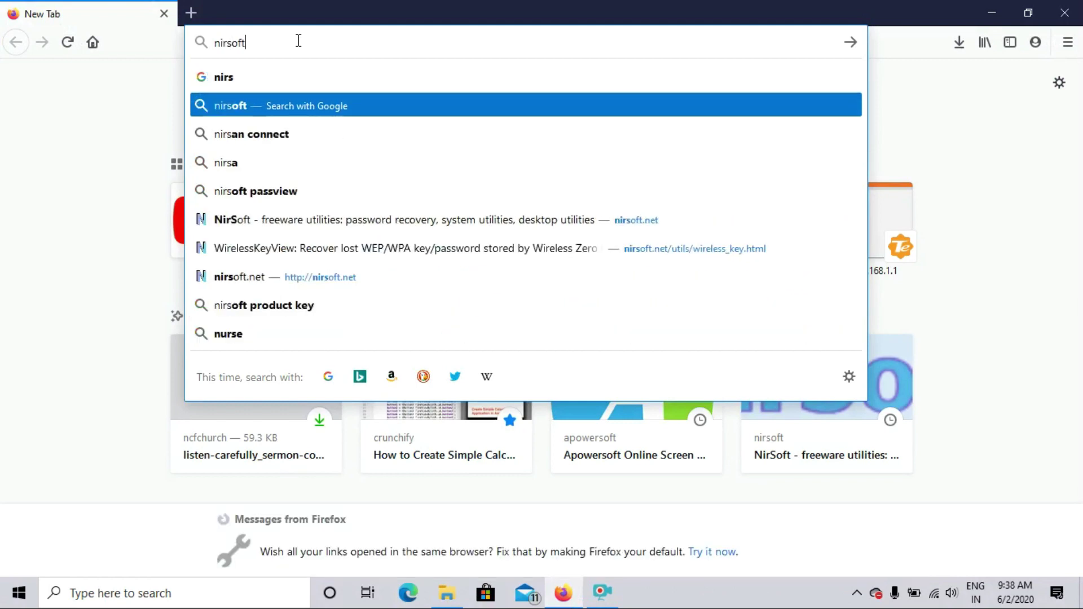
text(.net)
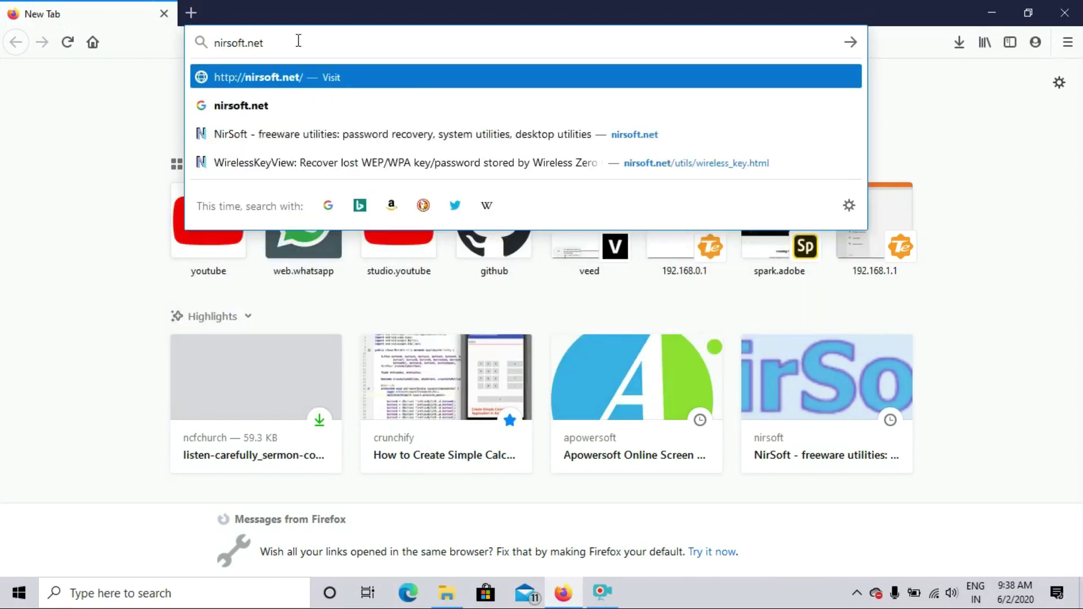
key(Return)
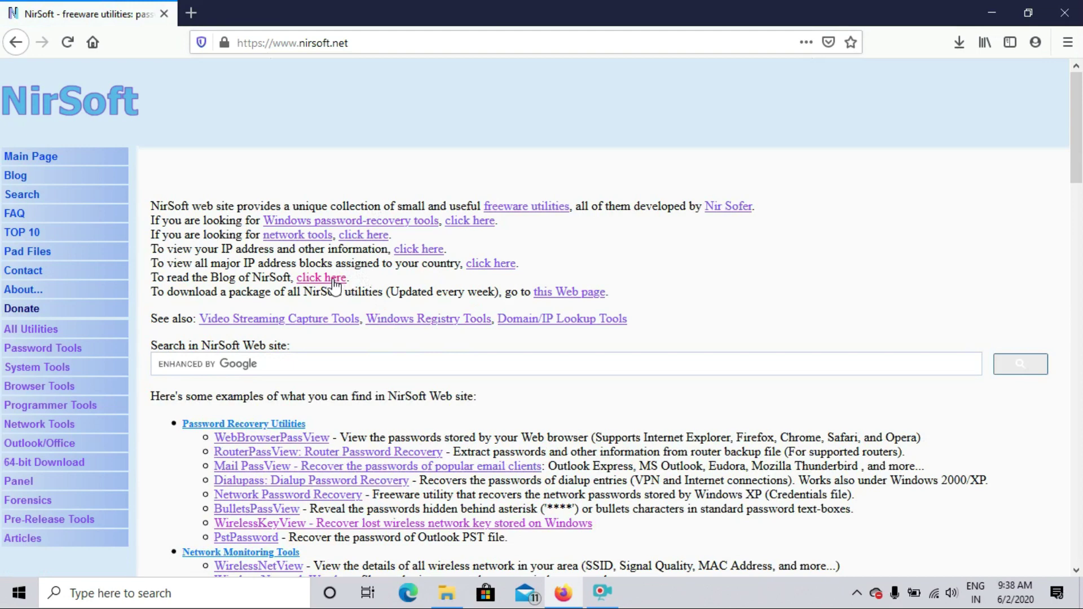
scroll(311, 300, down, 3)
scroll(280, 330, down, 1)
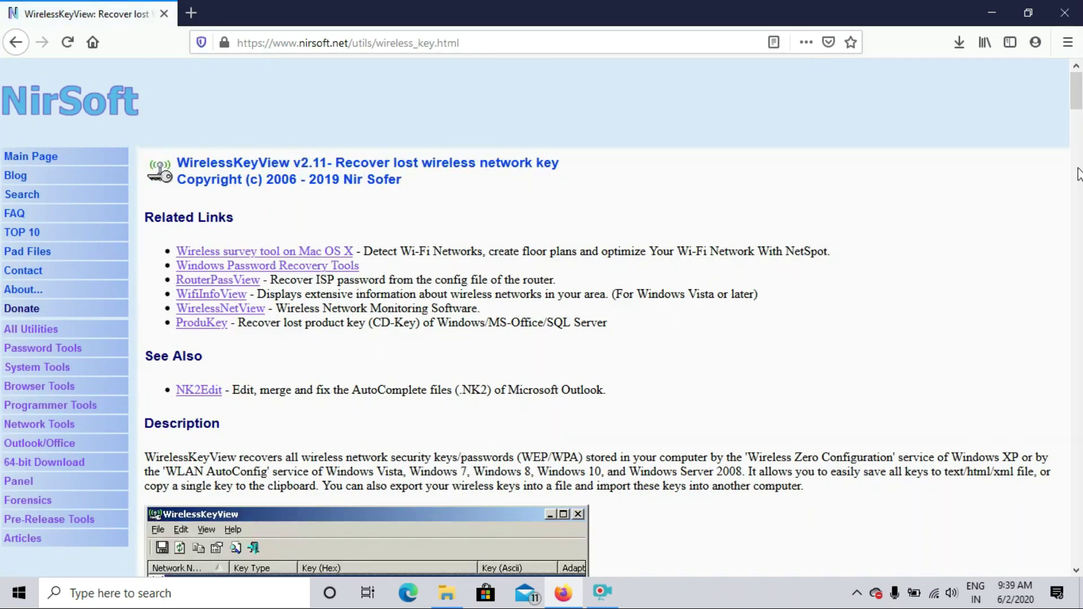
mouse_move(1078, 108)
mouse_down()
mouse_move(1073, 443)
mouse_move(1074, 428)
mouse_up()
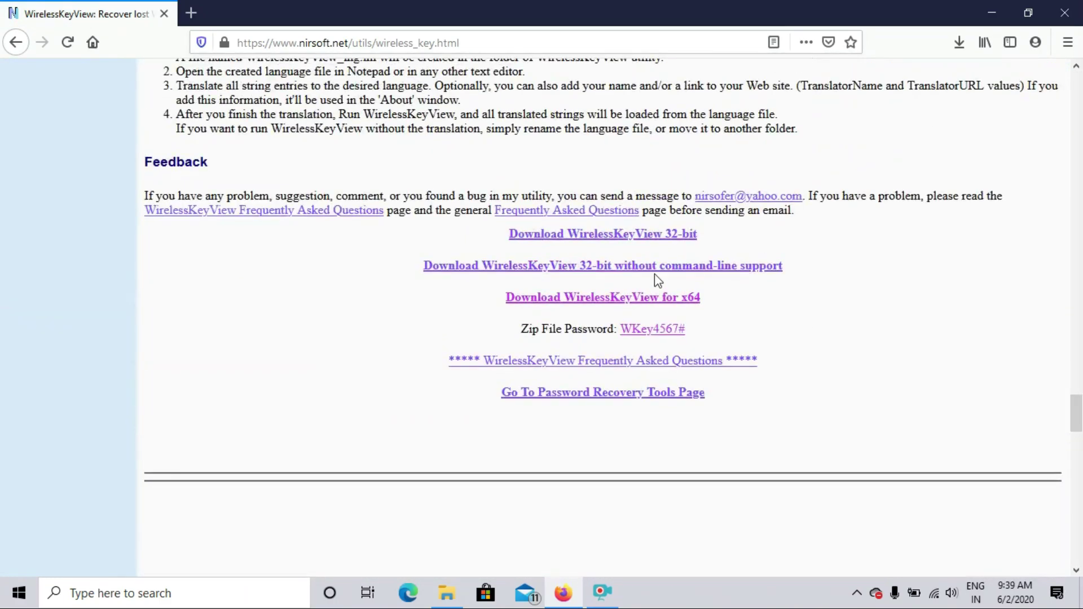
- Save the WirelessKeyView x64 zip and show it in its folder from Downloads
click(628, 305)
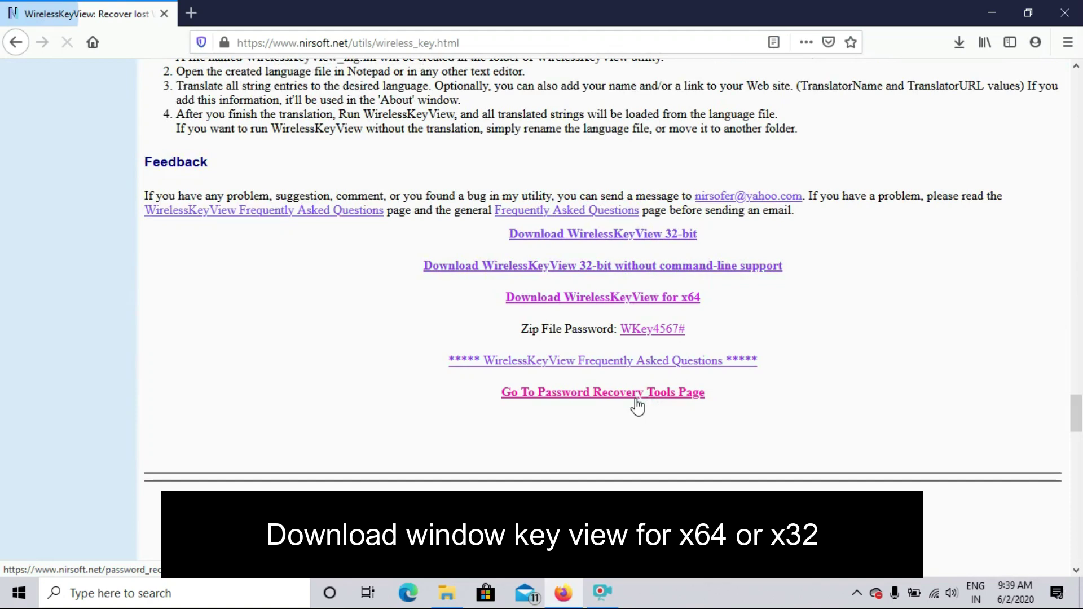
click(623, 382)
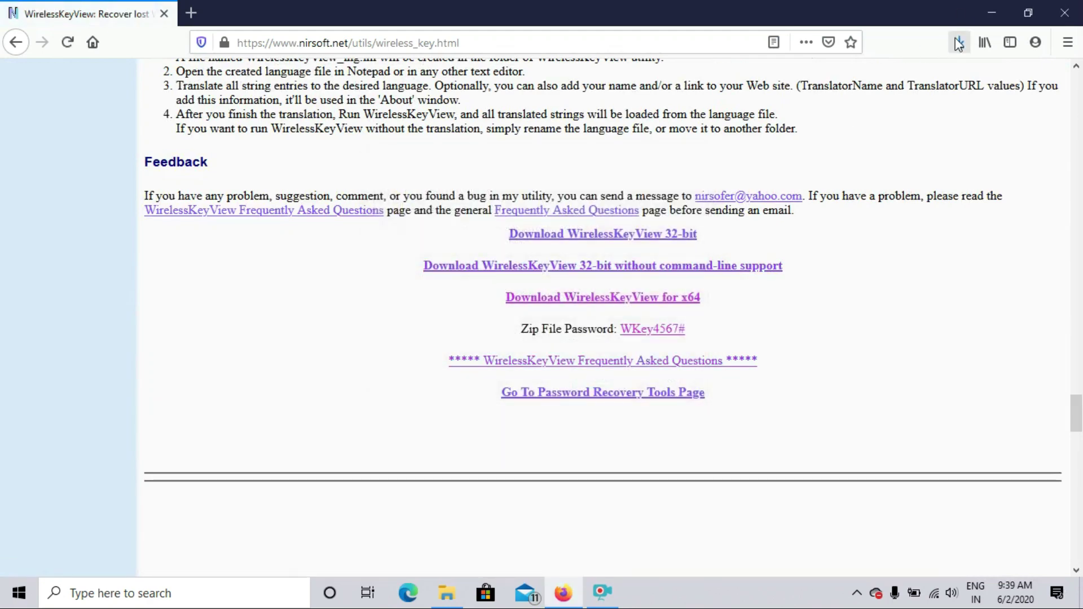
click(958, 45)
click(757, 82)
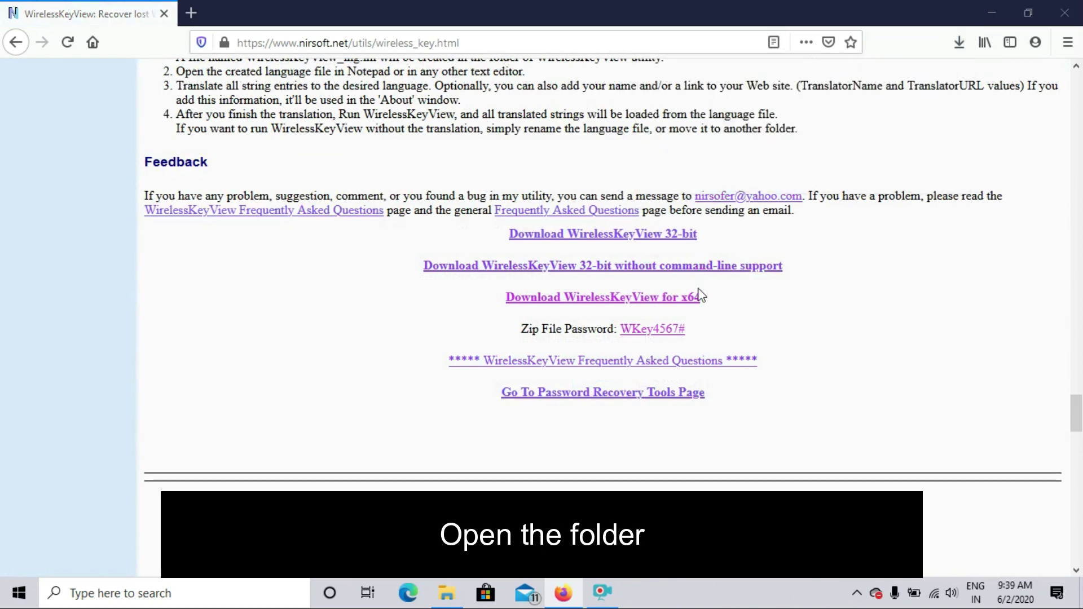
- Extract the zip to Downloads\wirelesskeyview-x64 and launch the extracted WirelessKeyView
click(263, 131)
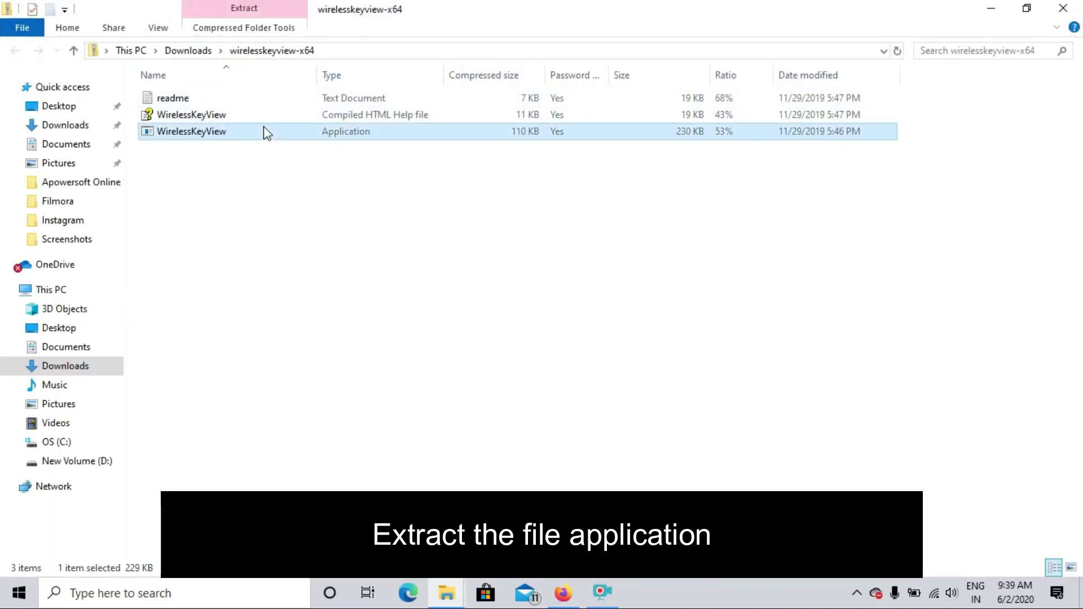
double_click(264, 132)
click(475, 326)
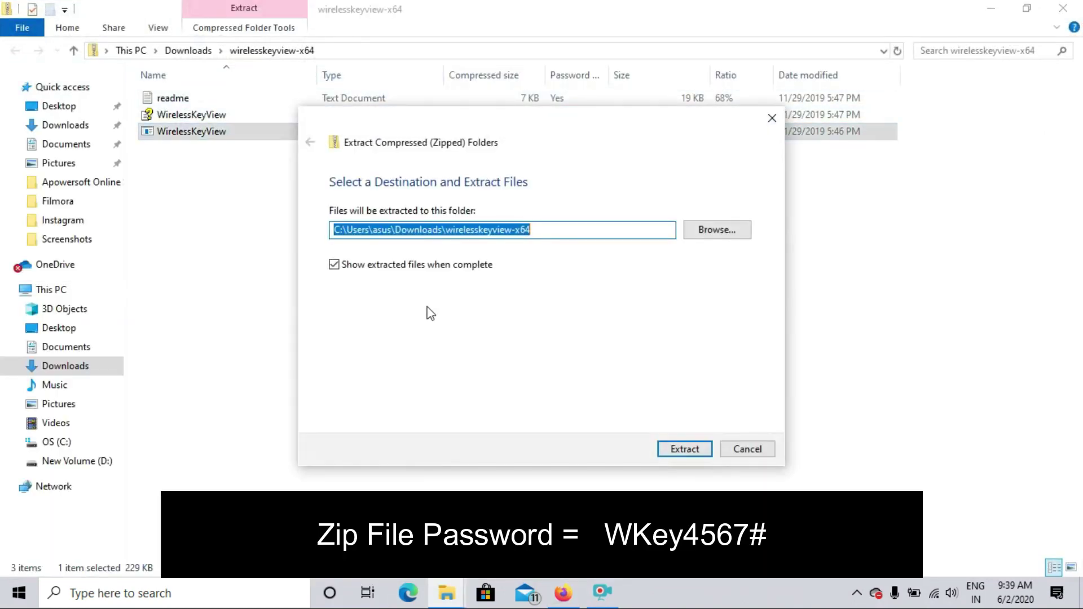
click(665, 450)
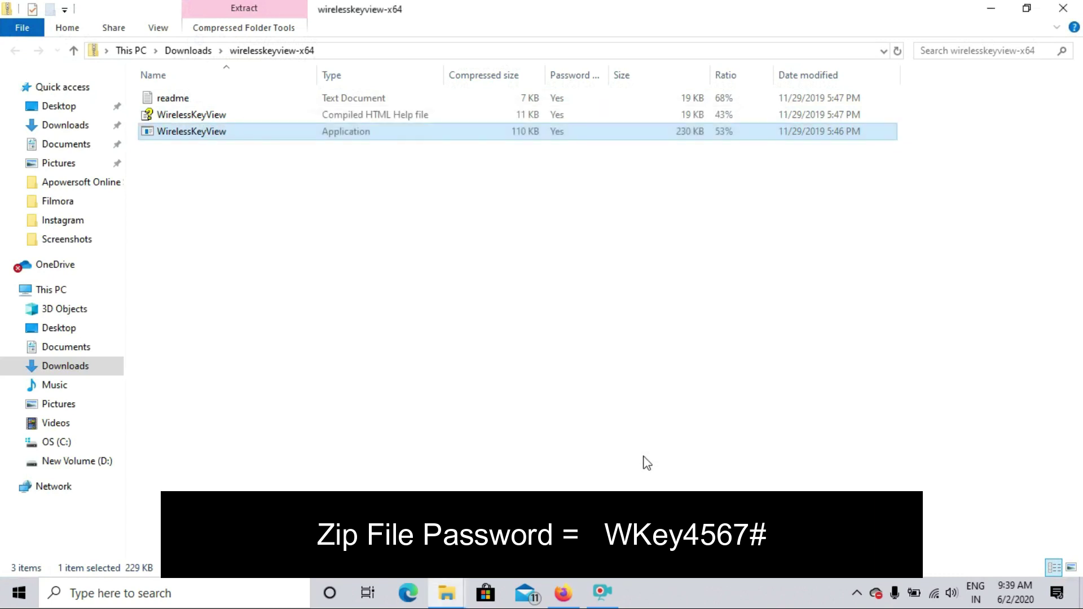
double_click(309, 132)
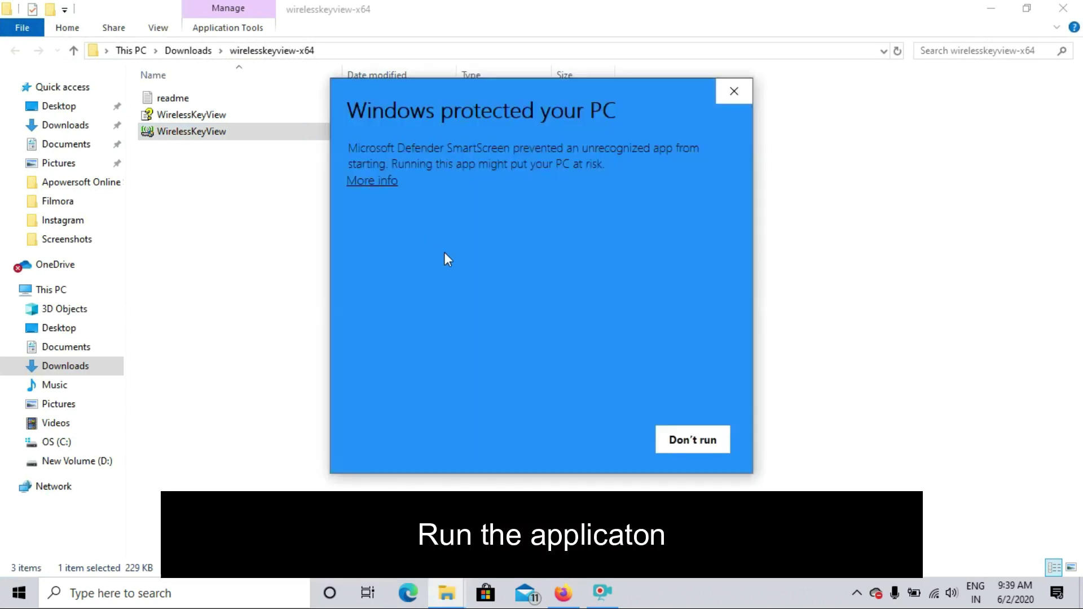
- Get past the SmartScreen warning using 'More info' and 'Run anyway'
click(374, 184)
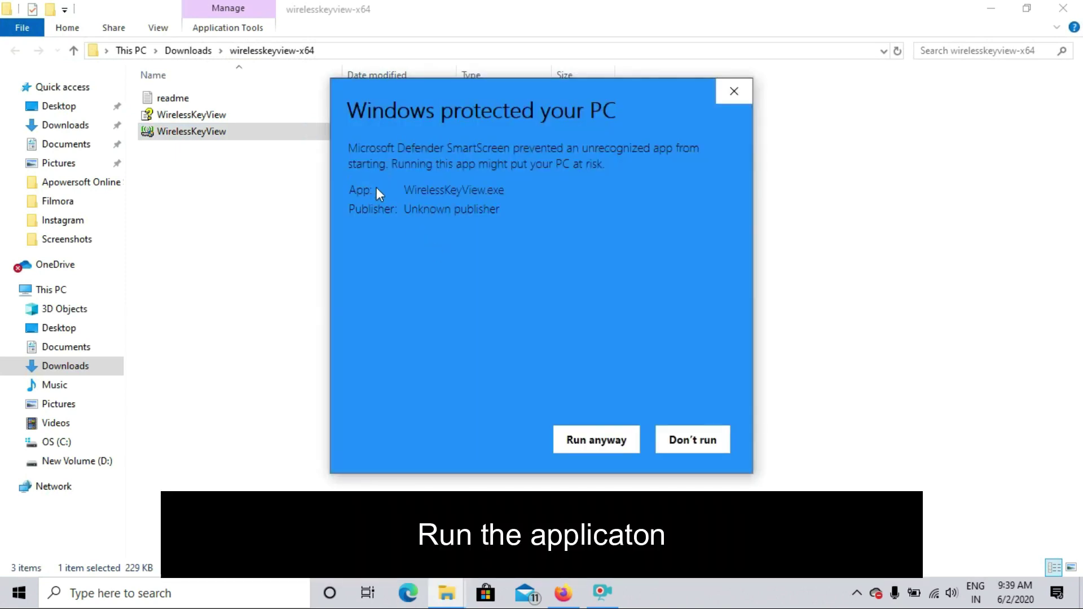
click(591, 442)
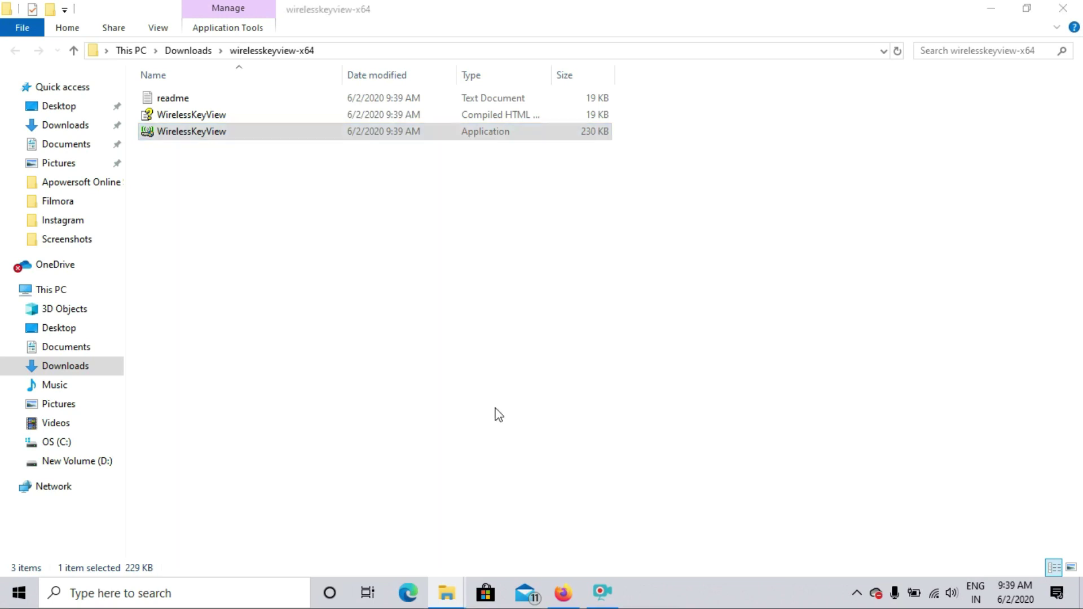